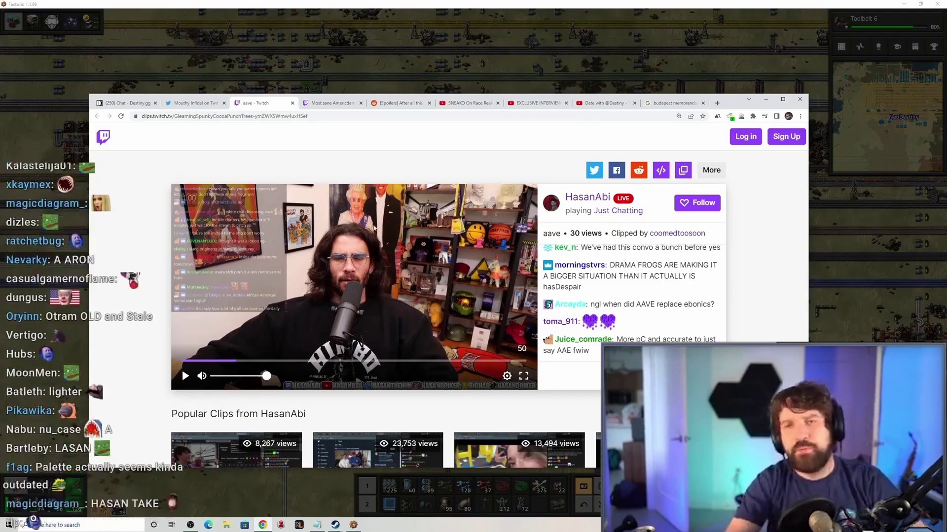
- Move the aave clip's Twitch tab to the second position in the tab strip
click(195, 103)
drag(255, 102, 185, 102)
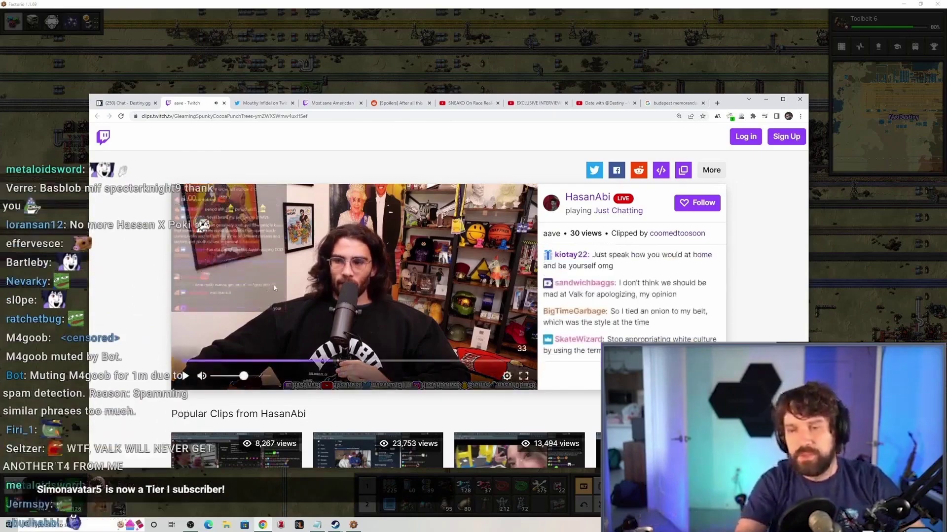
- Move the browser up and widen it so chat fits beside the video, dismissing the live promo
click(175, 83)
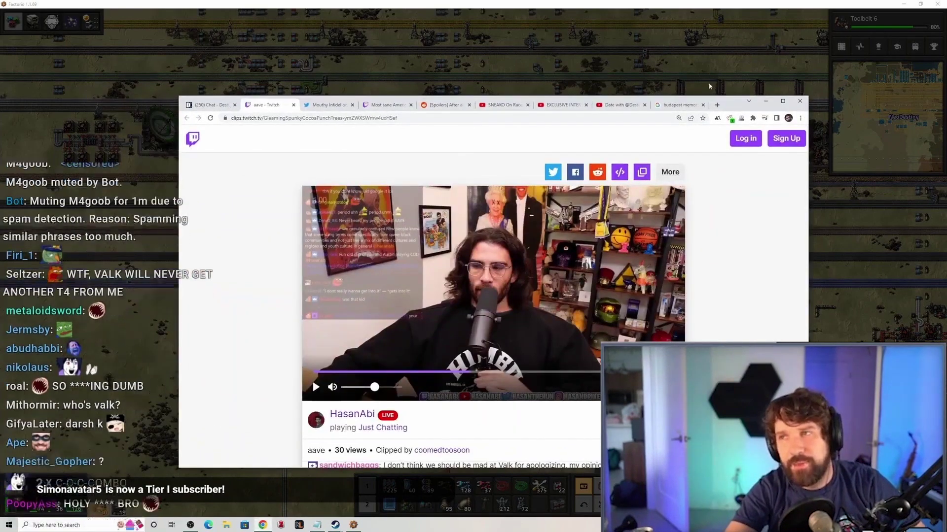
drag(812, 471, 749, 343)
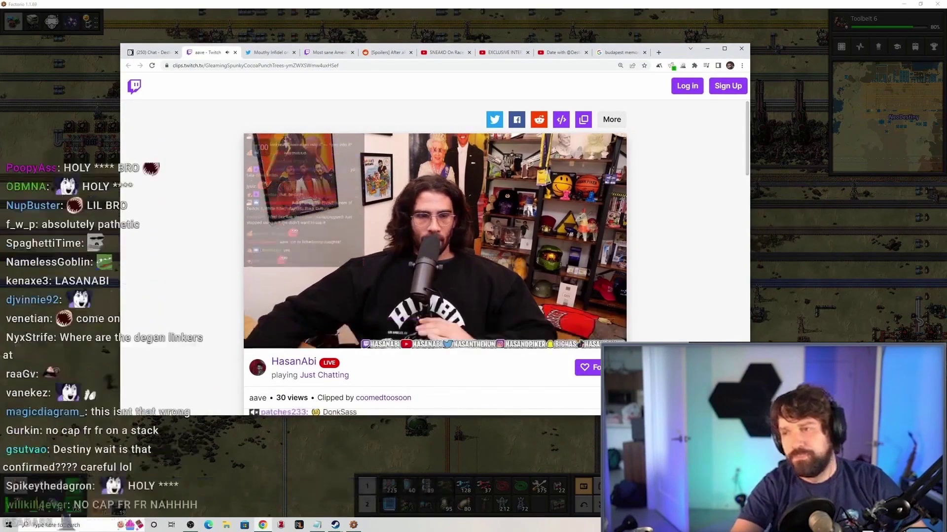
drag(750, 221, 778, 222)
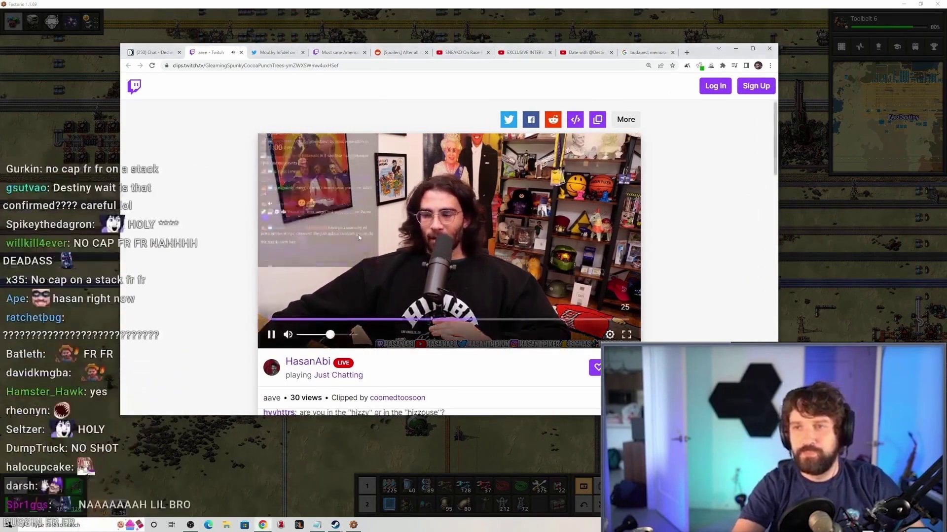
mouse_move(449, 237)
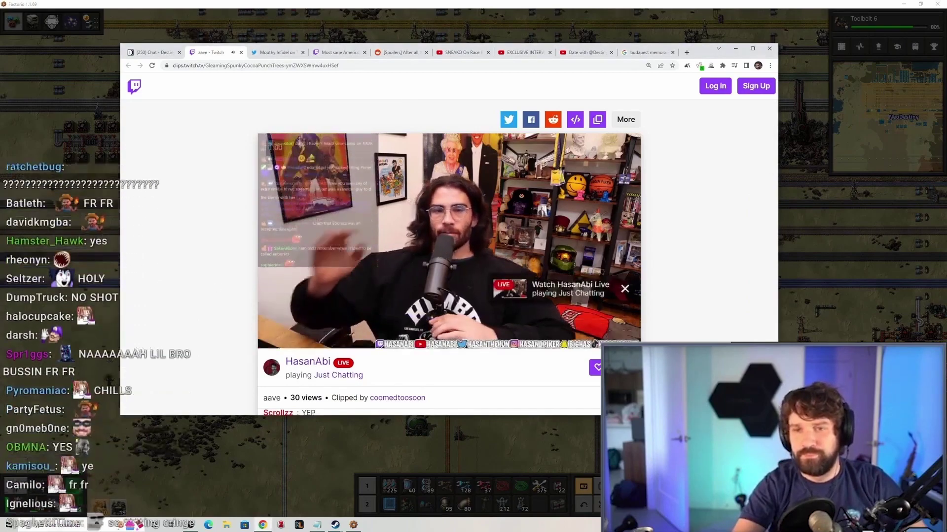
drag(121, 311, 41, 319)
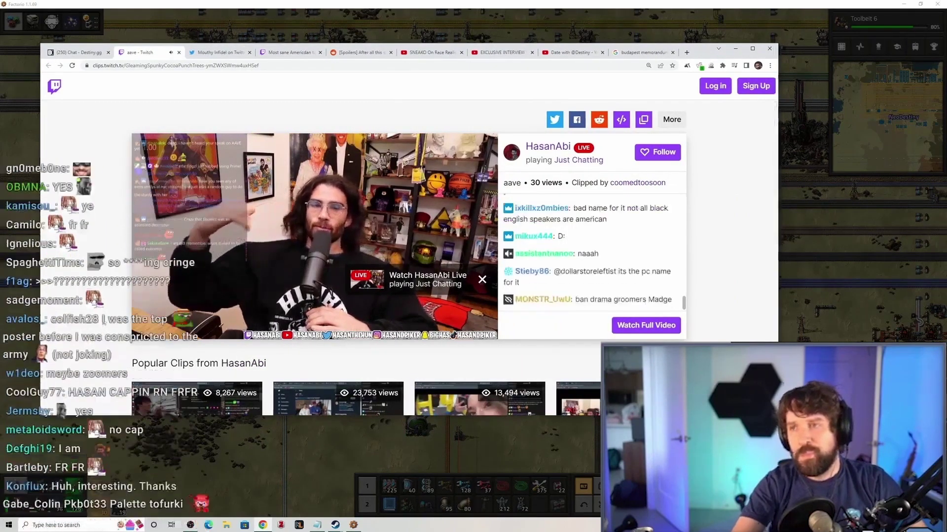
mouse_move(314, 237)
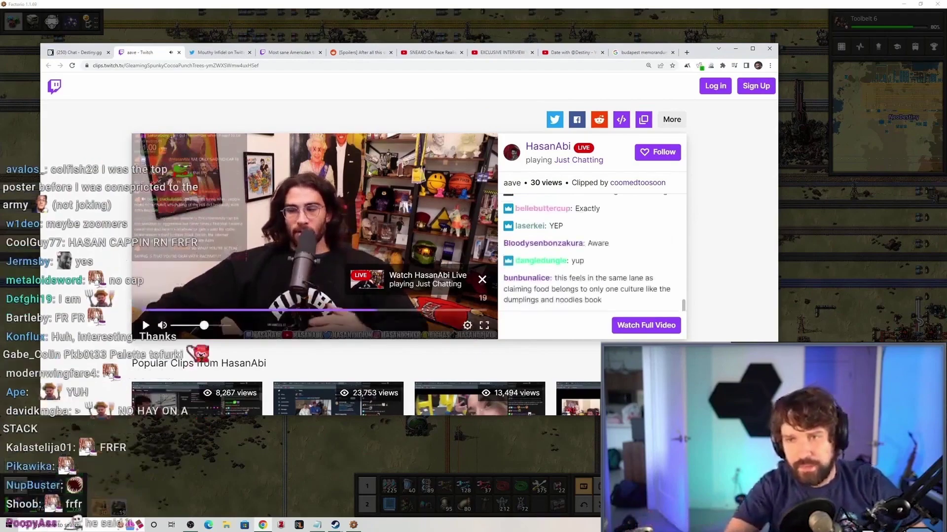
click(482, 280)
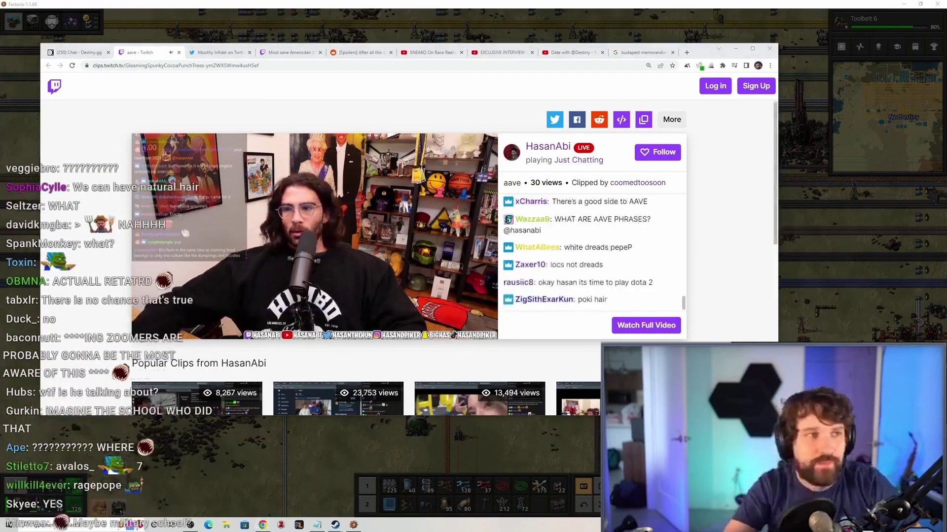
scroll(621, 266, up, 3)
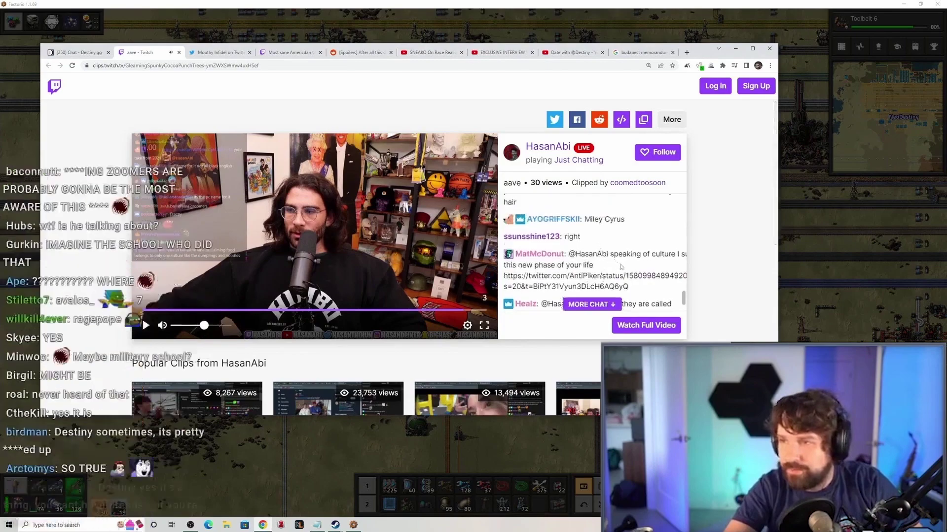
scroll(622, 267, up, 5)
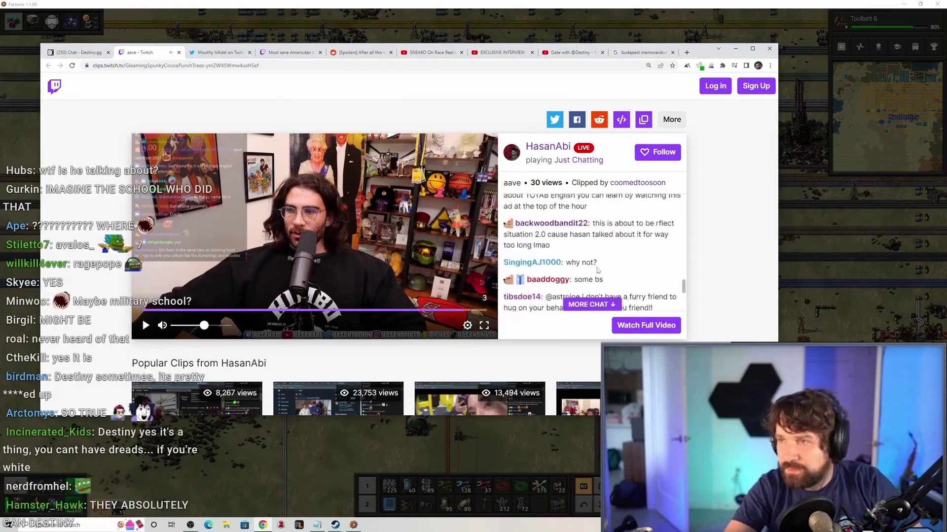
scroll(599, 266, down, 5)
scroll(592, 281, down, 5)
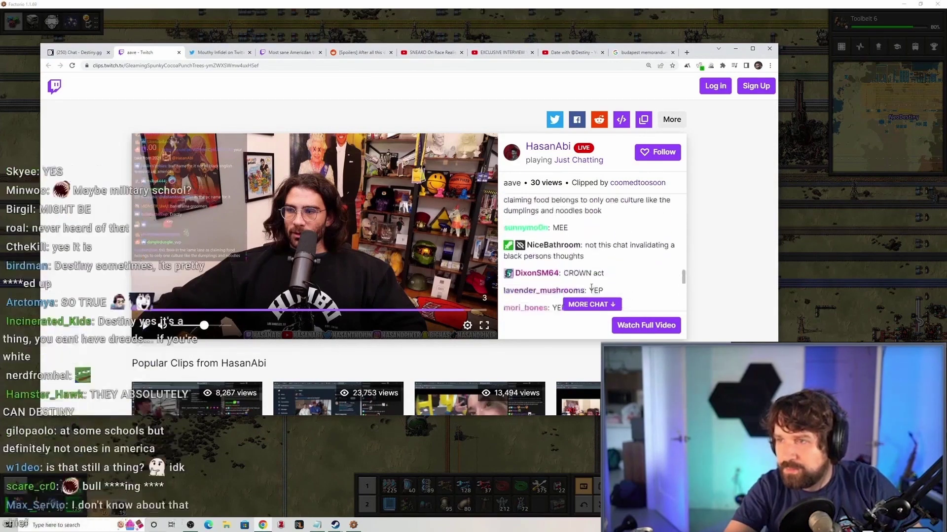
scroll(585, 290, down, 4)
scroll(588, 289, down, 4)
scroll(591, 287, down, 4)
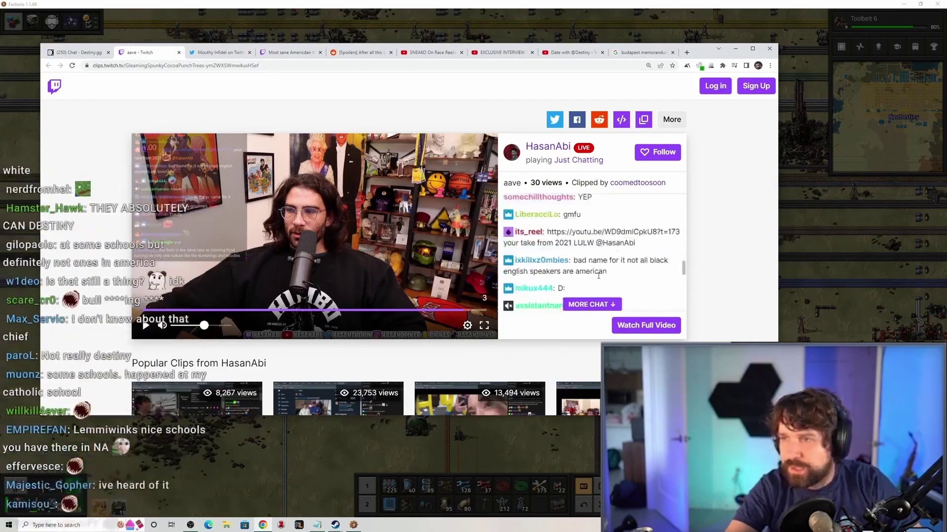
scroll(596, 285, down, 4)
scroll(595, 285, down, 3)
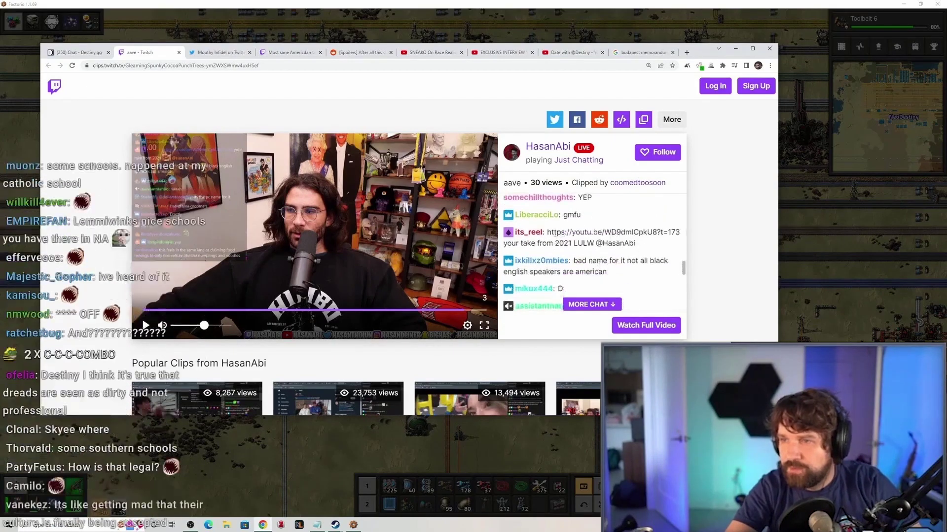
- Copy the 2021 YouTube link from the clip chat and open a new tab
drag(683, 232, 677, 233)
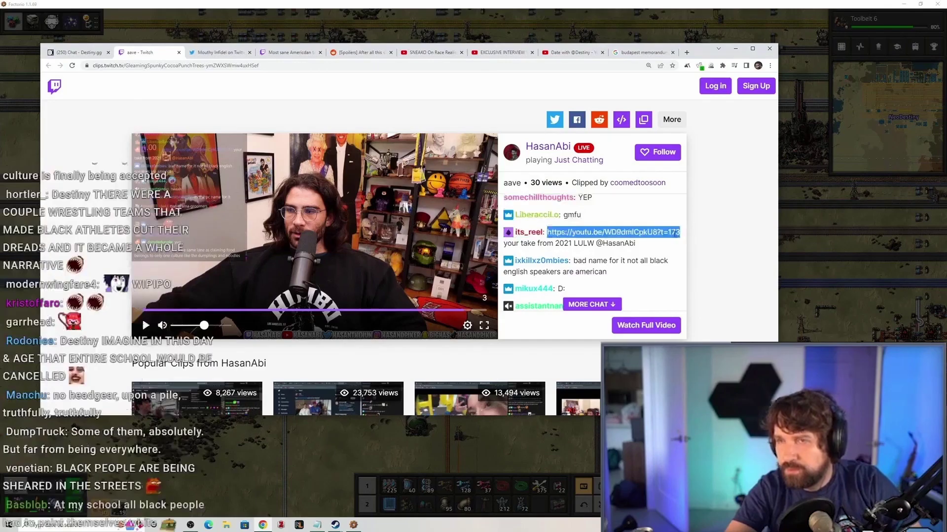
key(ctrl+c)
key(ctrl+t)
- Load the pasted 2021 YouTube video and view its playback speed options
key(ctrl+v)
key(Return)
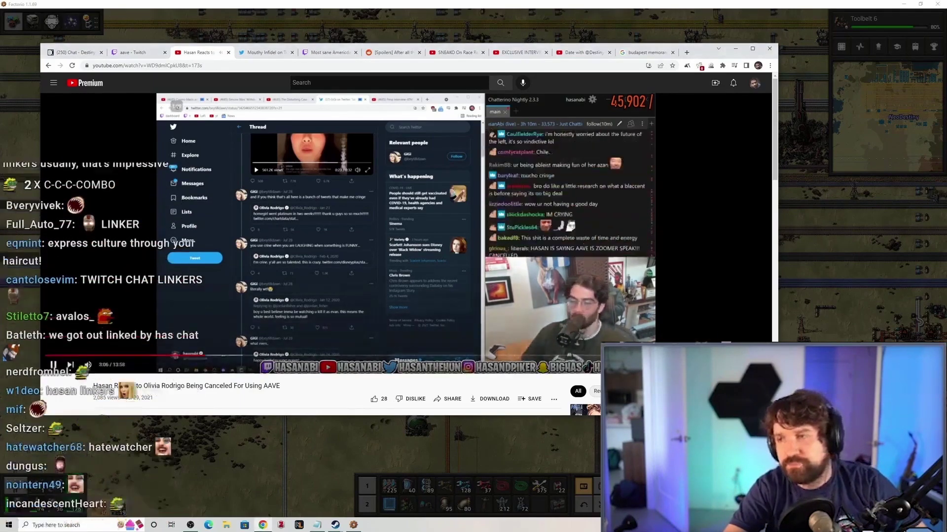
click(754, 336)
click(717, 310)
- Close the playback settings unchanged and return to the aave Twitch clip tab
click(730, 315)
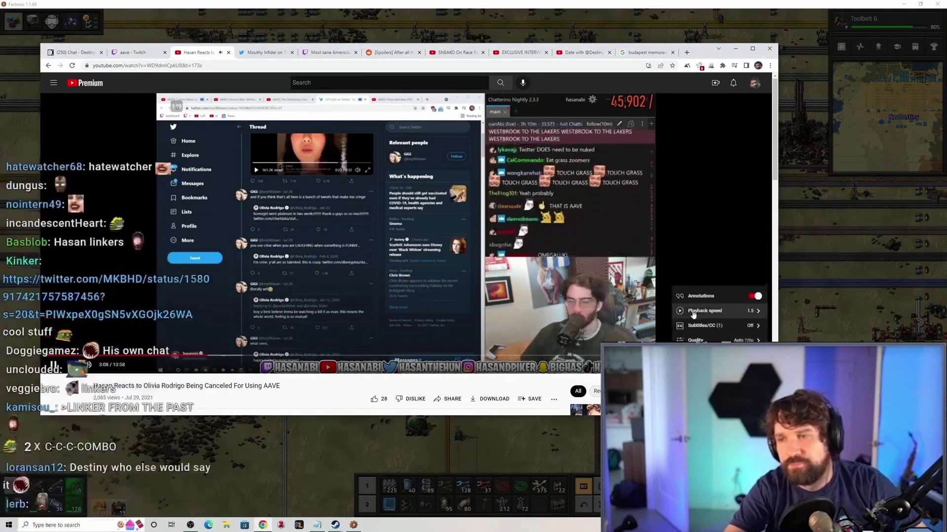
click(693, 314)
click(718, 318)
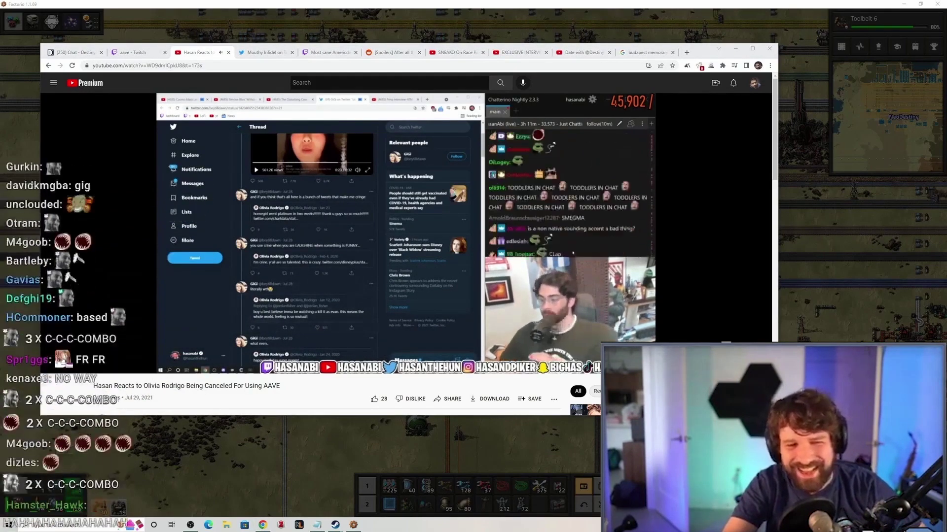
scroll(370, 260, down, 1)
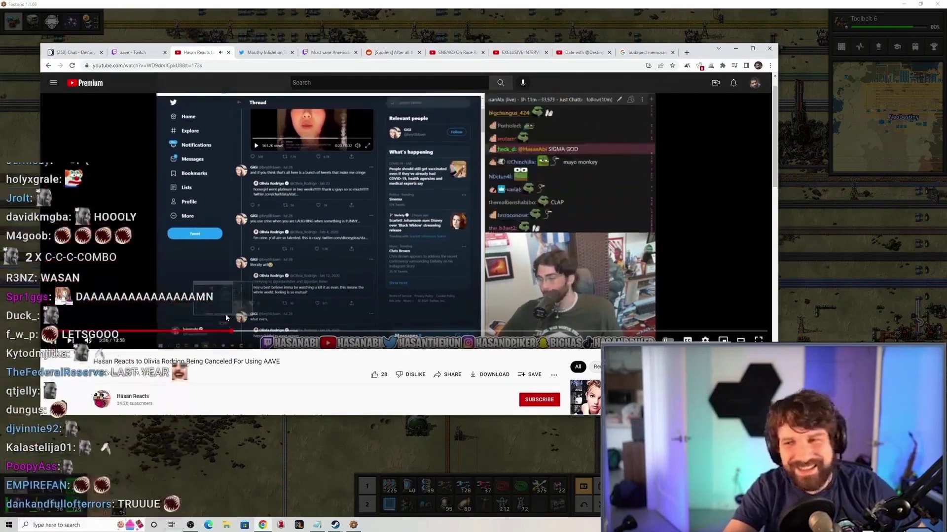
scroll(225, 315, up, 1)
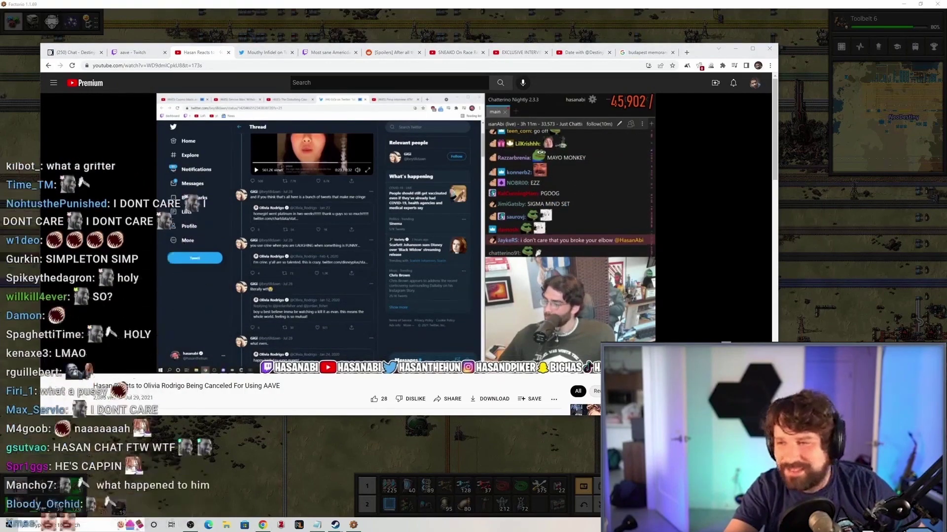
click(140, 52)
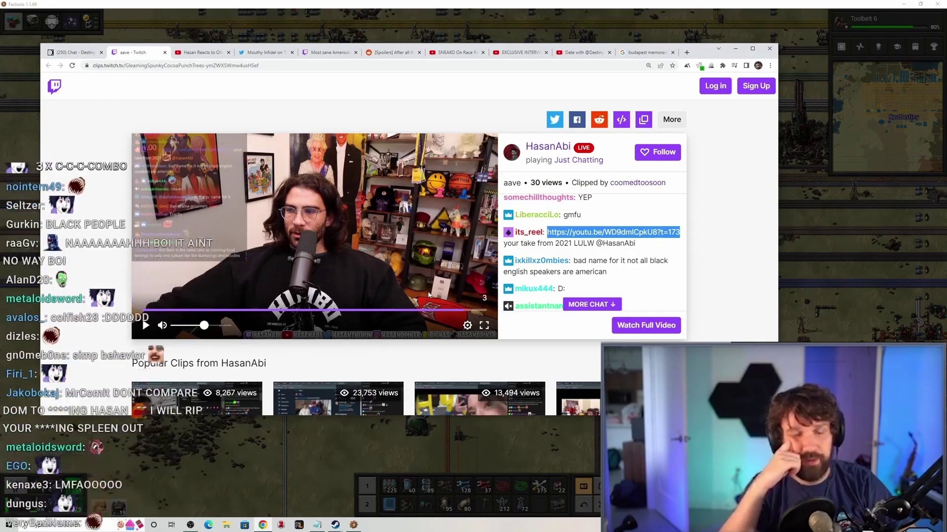
- Revisit the YouTube reaction video's description, then go back to the aave Twitch clip
key(ctrl+Tab)
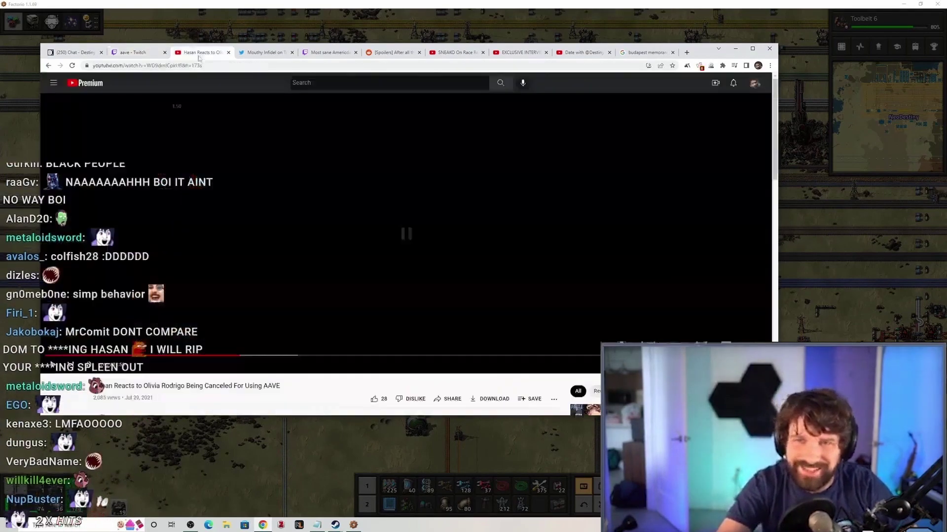
scroll(178, 402, down, 1)
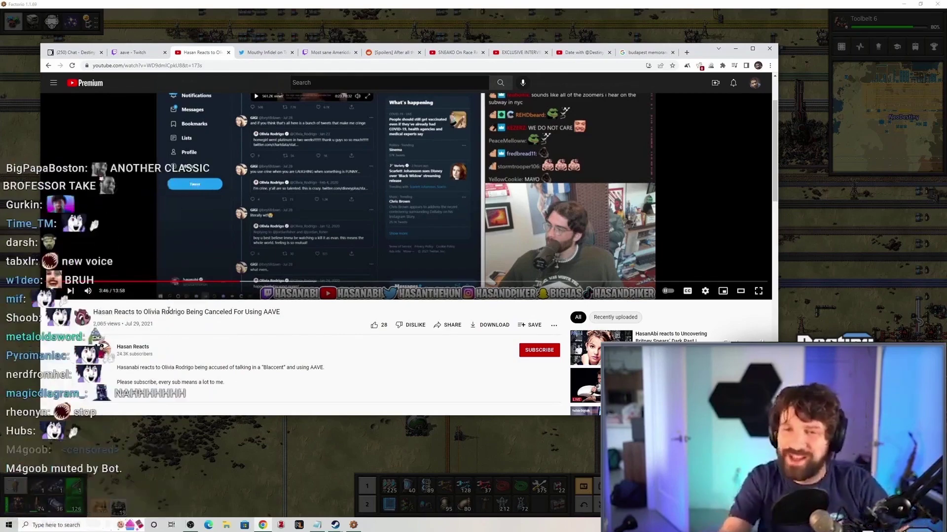
click(140, 52)
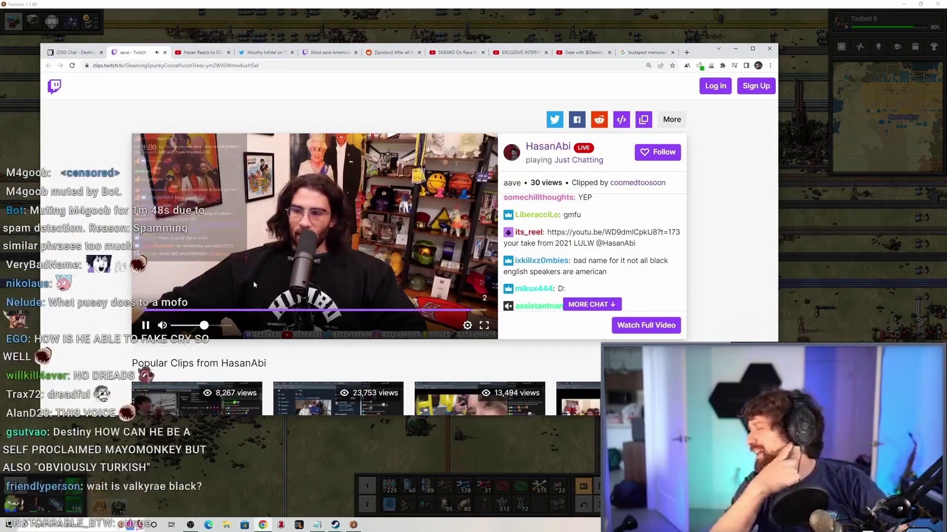
- Pause the aave clip and bring up the Reddit extension's discussions of it
click(267, 226)
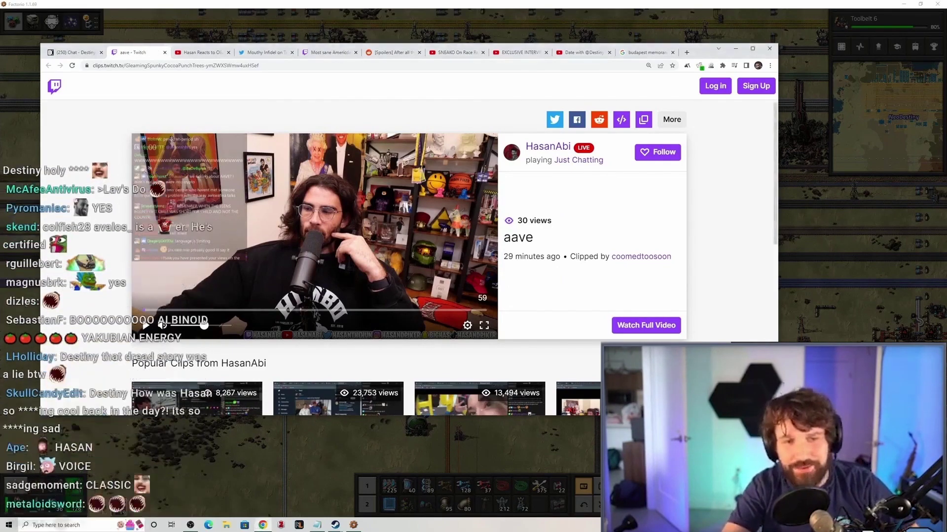
click(700, 67)
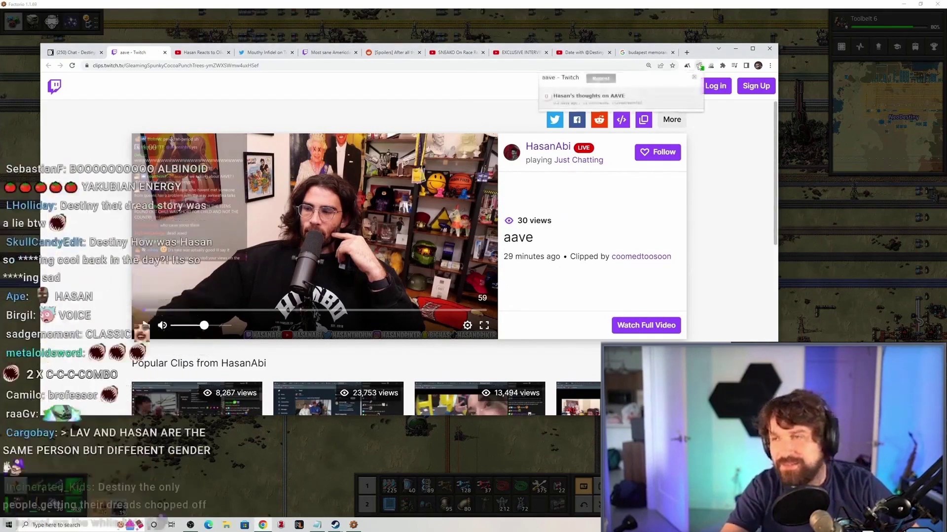
- Open the 'Hasan's thoughts on AAVE' Reddit thread and close the aave Twitch tab
click(606, 96)
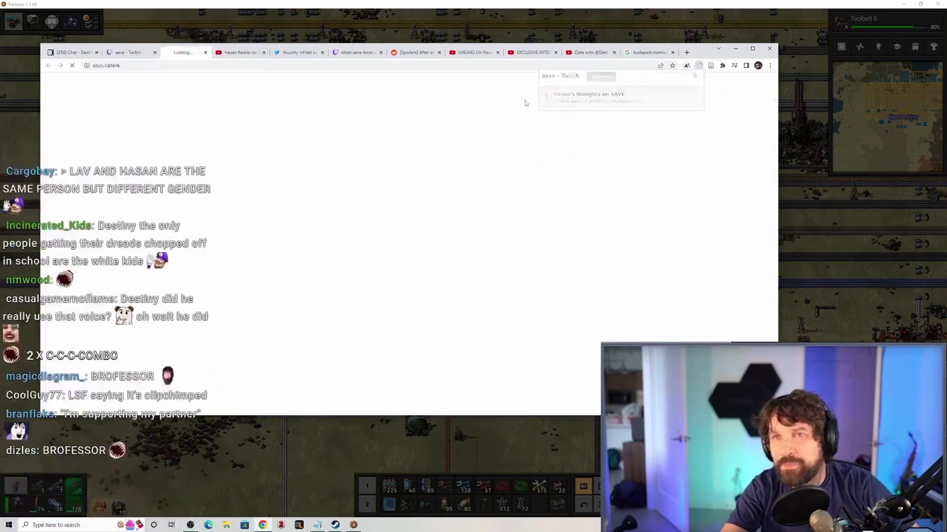
middle_click(139, 53)
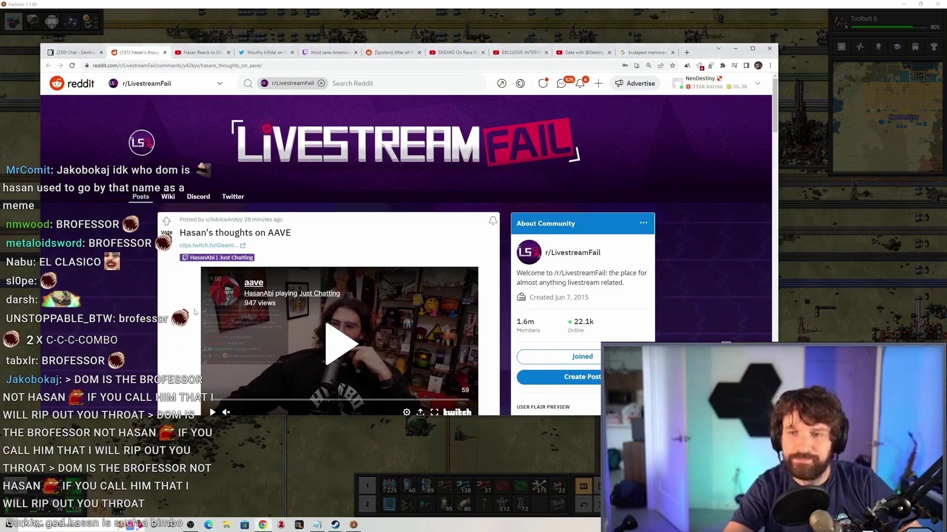
scroll(333, 297, down, 5)
scroll(333, 296, down, 5)
scroll(333, 296, down, 3)
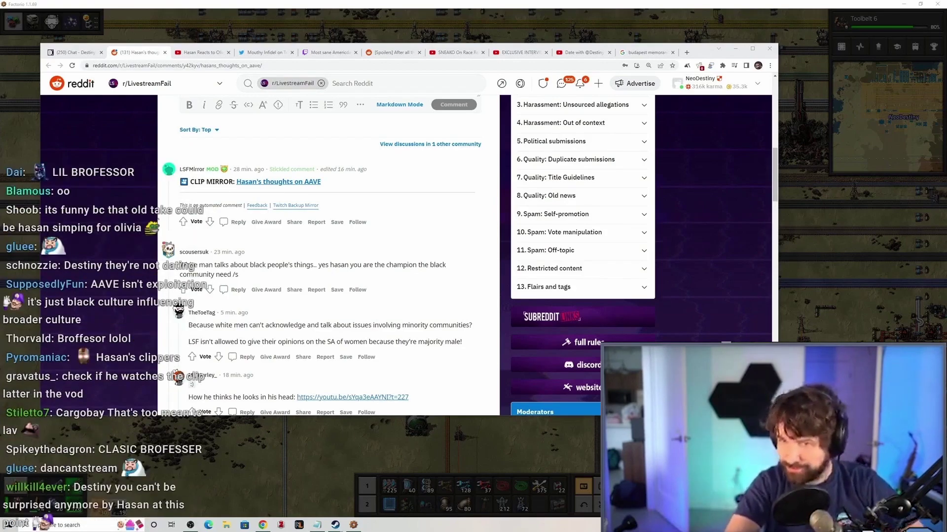
scroll(318, 296, down, 1)
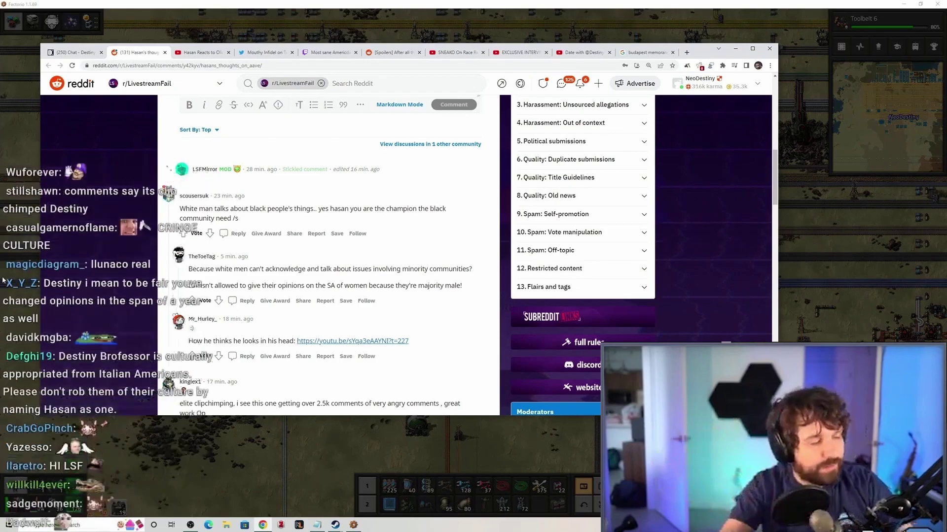
scroll(333, 259, up, 2)
scroll(175, 266, up, 3)
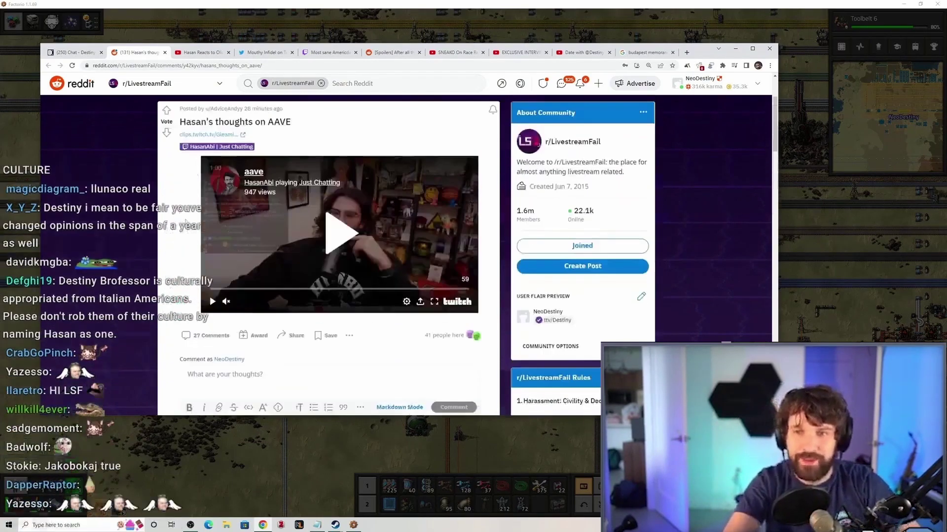
scroll(143, 244, up, 3)
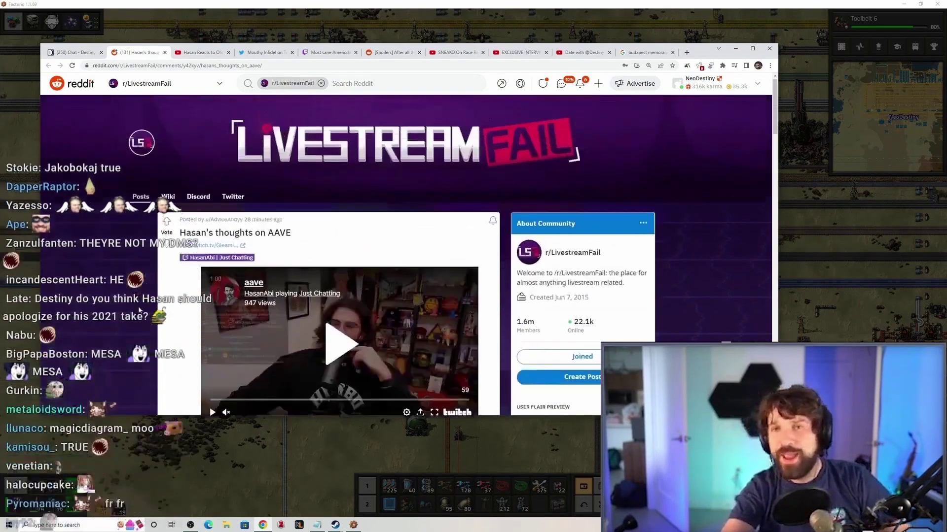
scroll(304, 292, down, 3)
scroll(303, 293, up, 3)
scroll(303, 293, down, 3)
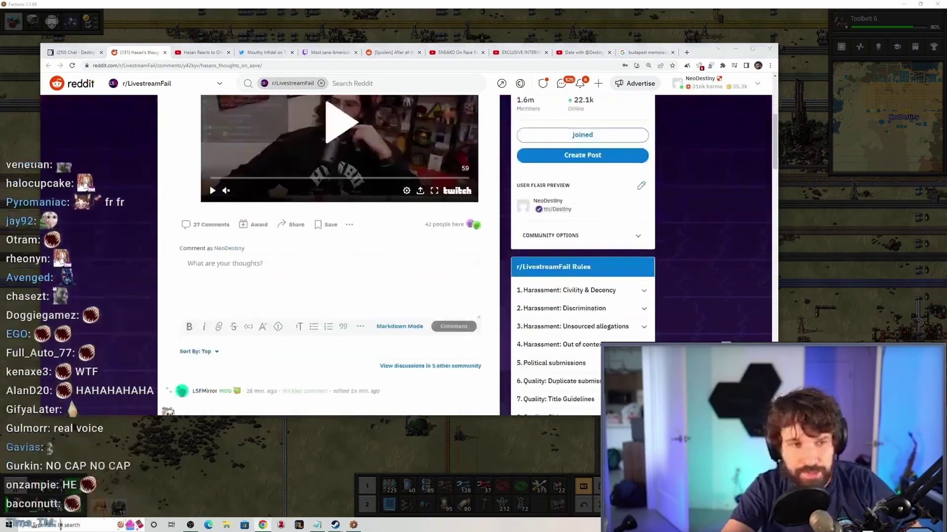
scroll(340, 303, up, 2)
scroll(343, 308, up, 2)
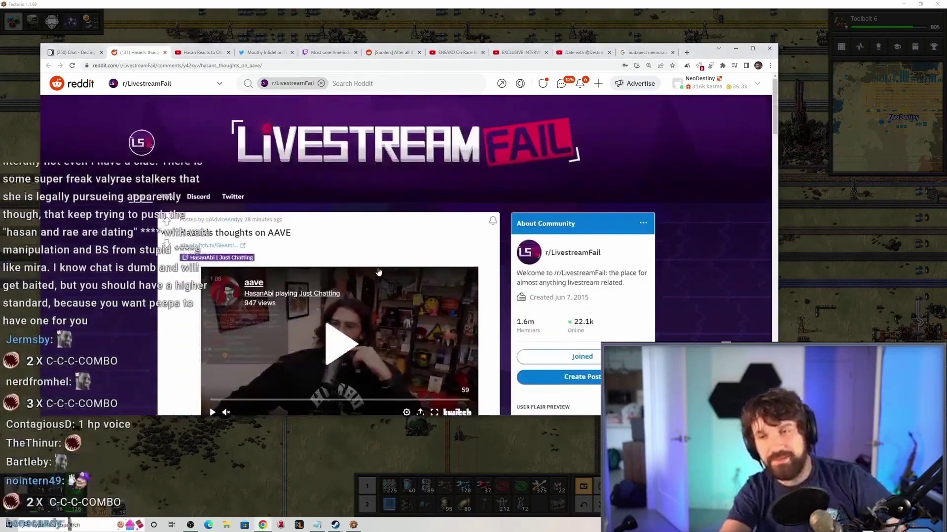
scroll(343, 308, down, 5)
scroll(355, 296, down, 5)
scroll(361, 291, down, 2)
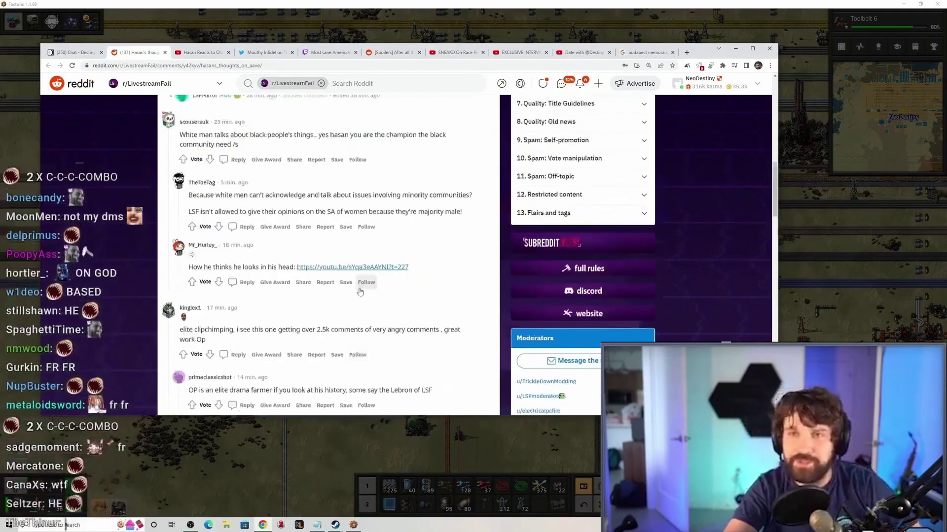